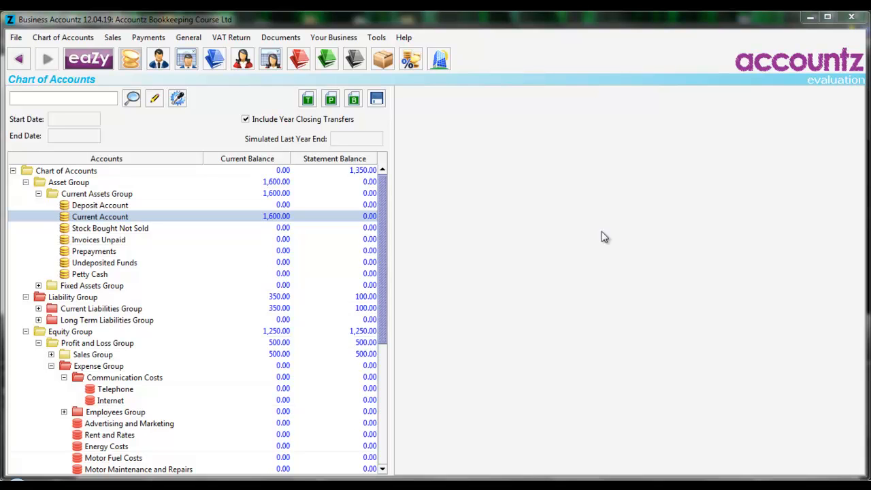
Open the Template Sales list
left_click(113, 39)
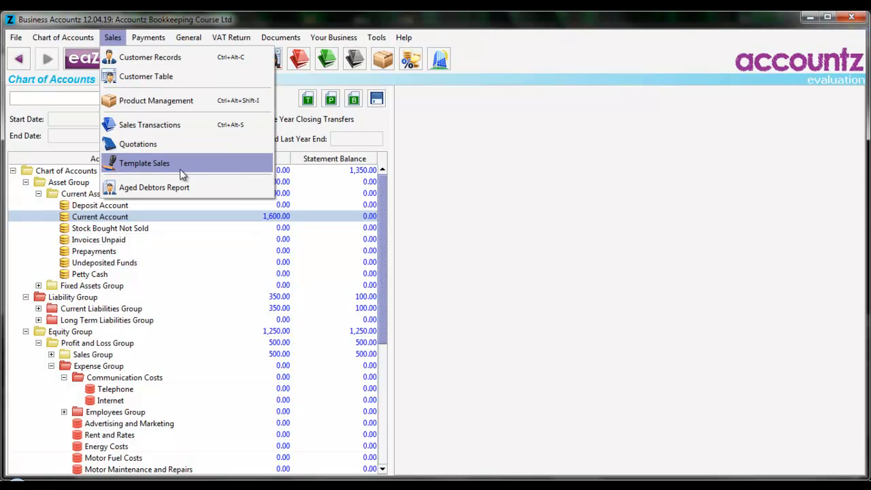
left_click(239, 172)
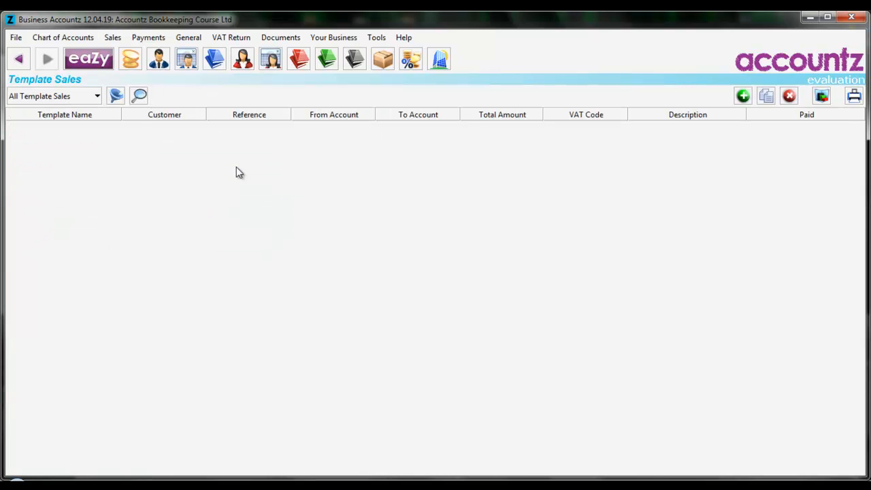
left_click(155, 39)
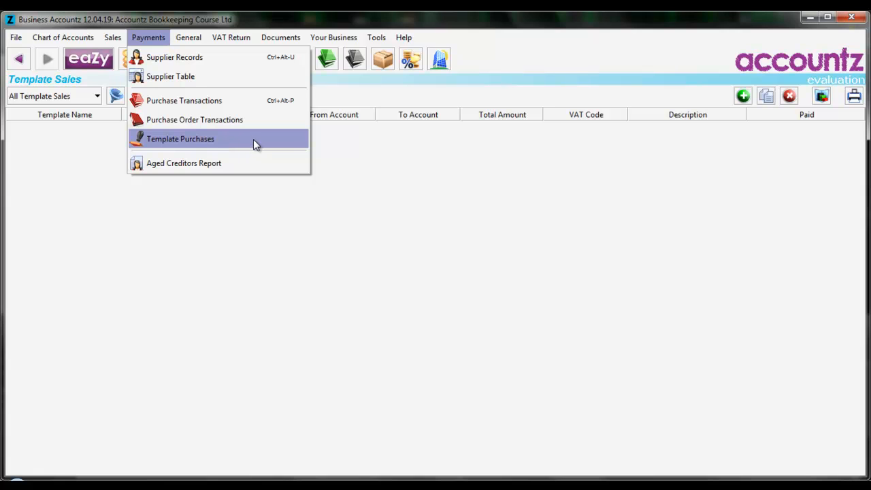
mouse_move(193, 44)
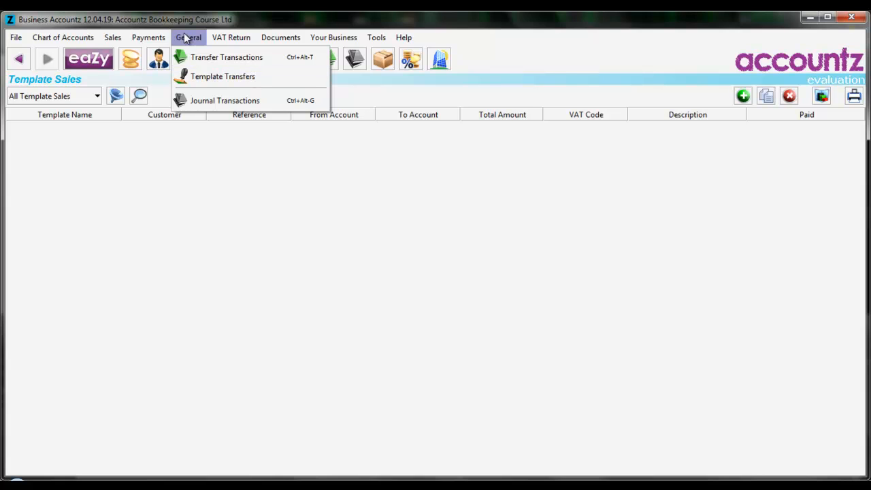
mouse_move(114, 38)
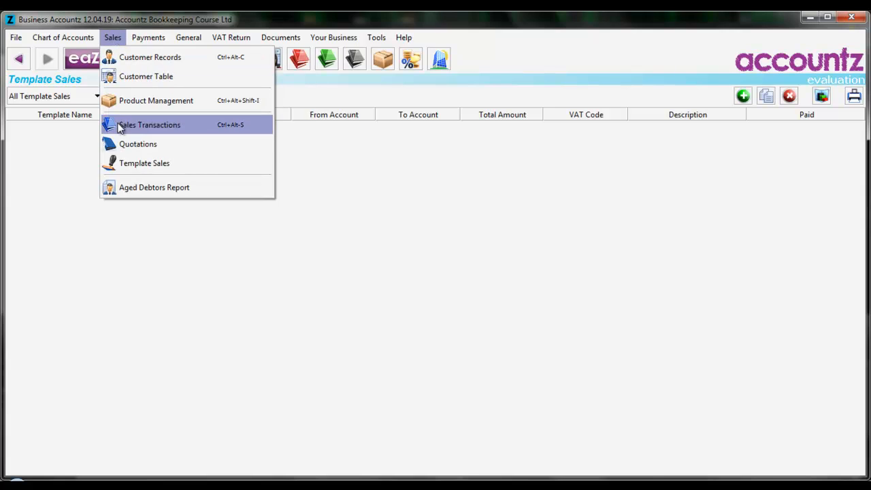
left_click(228, 165)
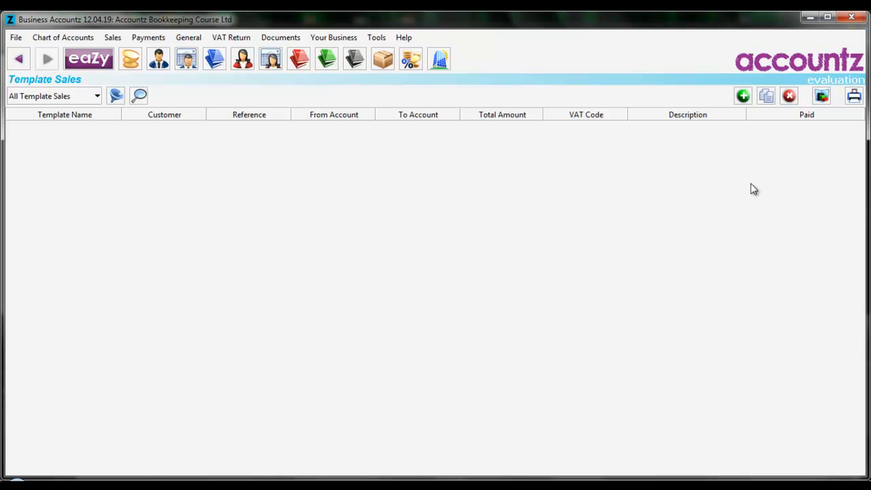
Add a new sales template named hours worked
left_click(744, 96)
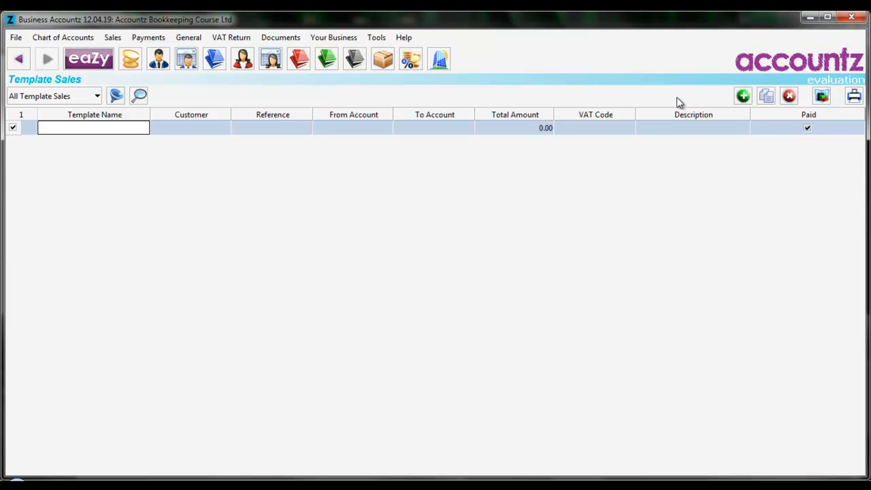
type("hours worked")
key("Tab")
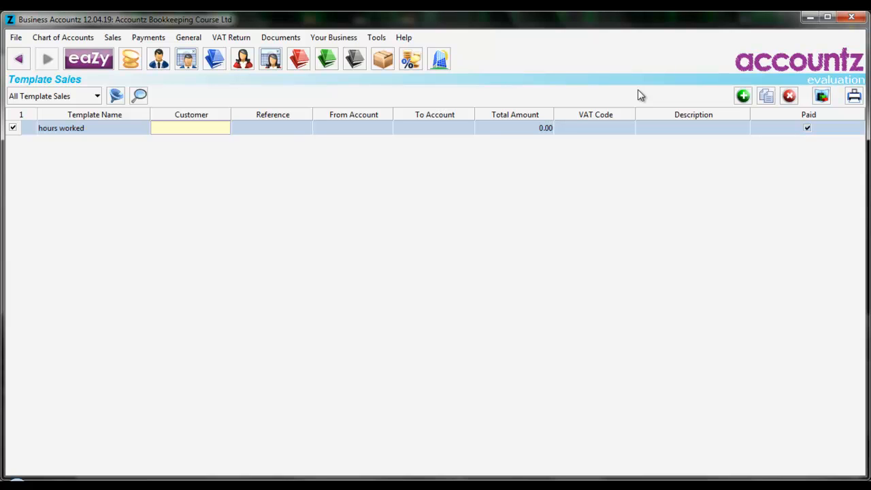
Set the template's From Account to Consultancy and its To Account to Invoices Unpaid
key("Tab")
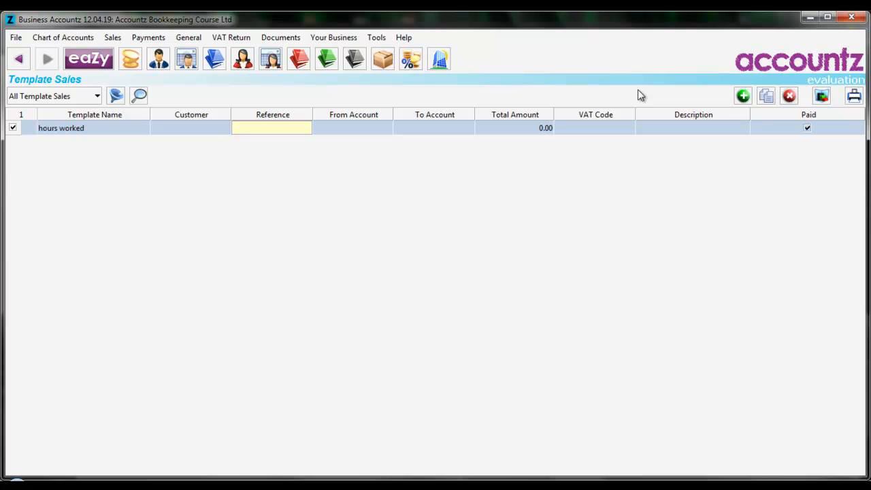
key("Tab")
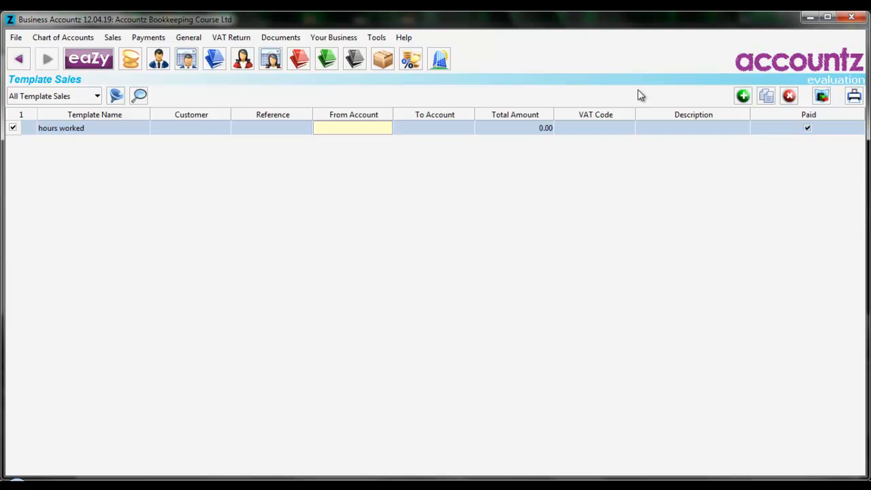
type("co")
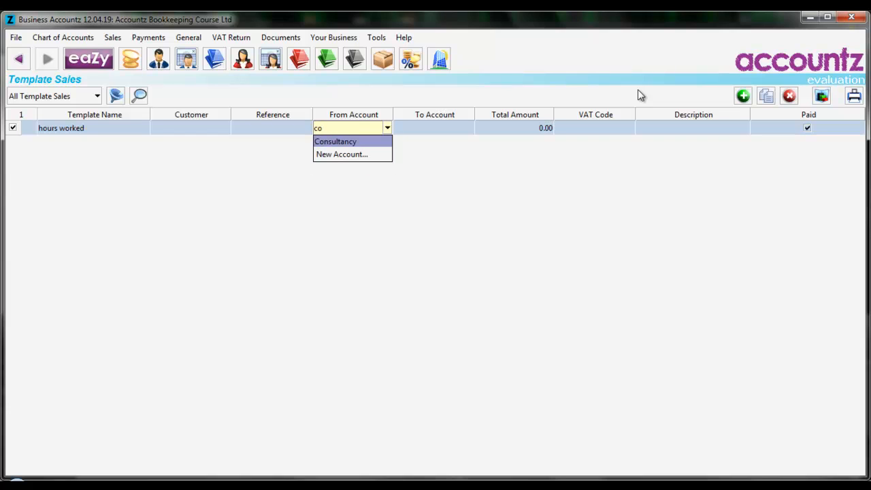
key("Tab")
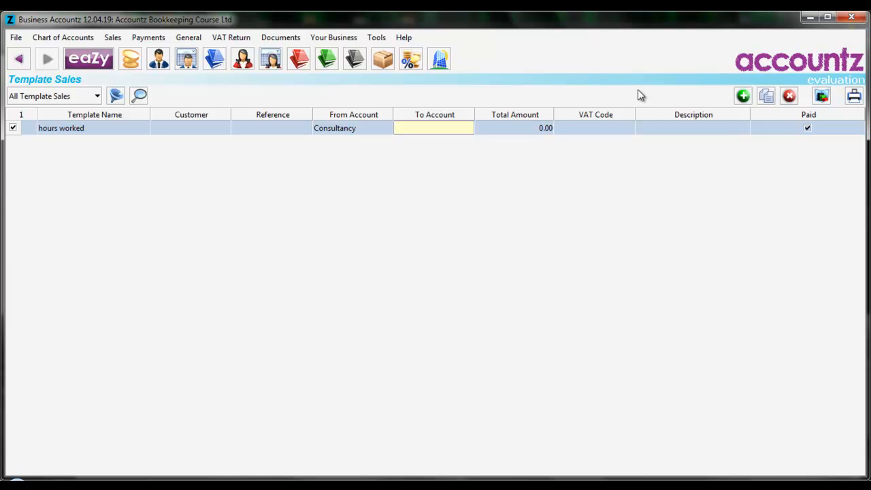
type("in")
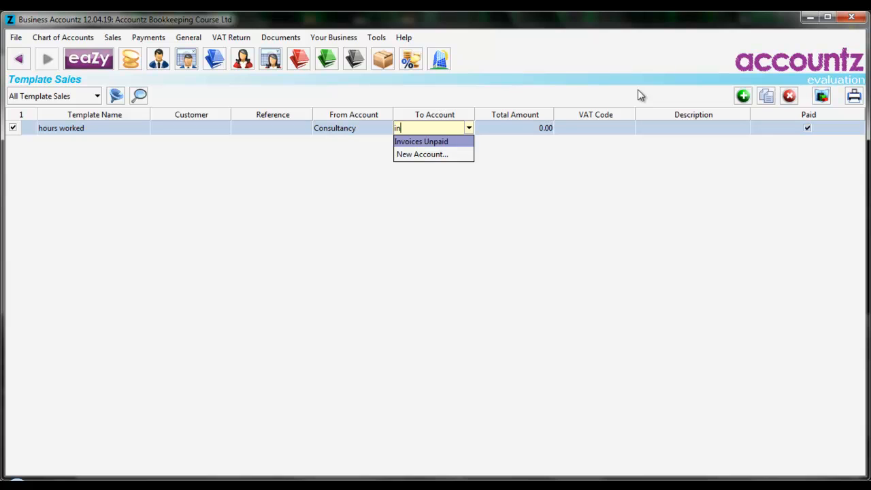
key("Tab")
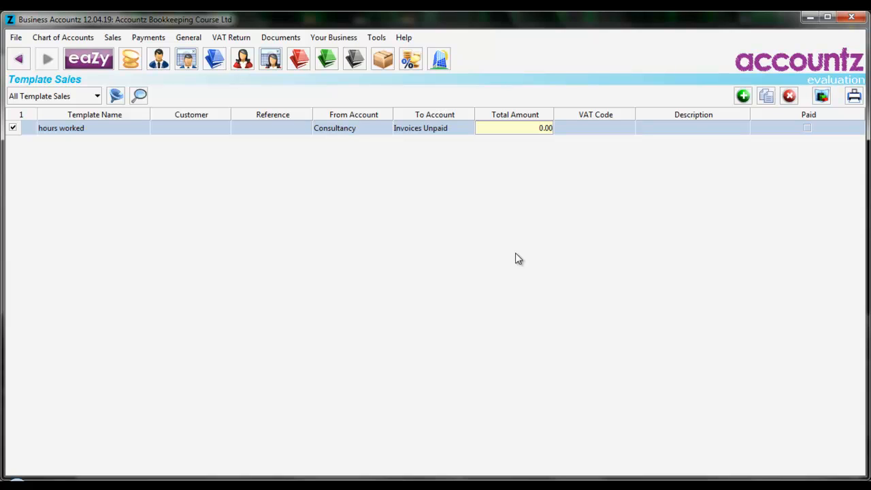
Show the hidden Unit Price column and move it next to the To Account column
right_click(417, 117)
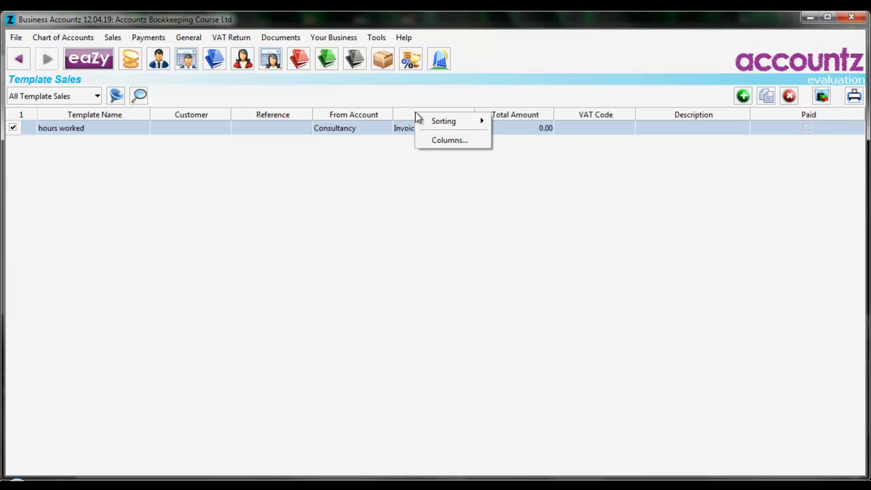
left_click(475, 143)
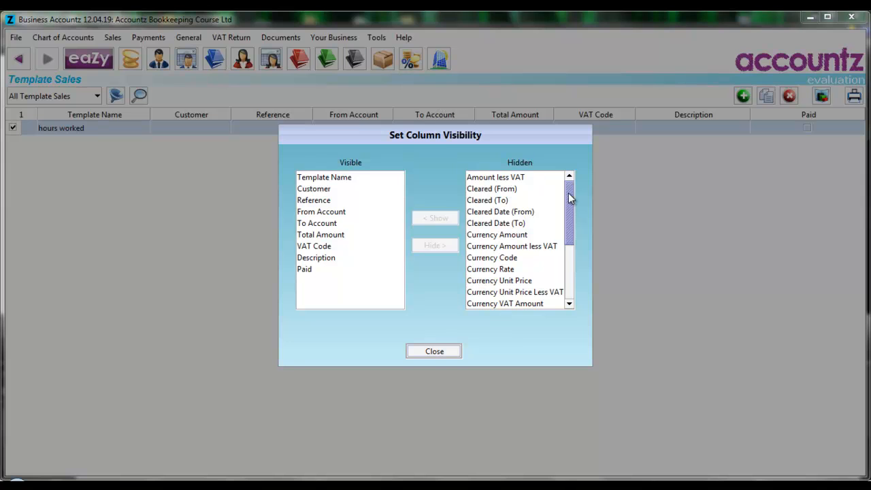
left_click_drag(571, 197, 571, 262)
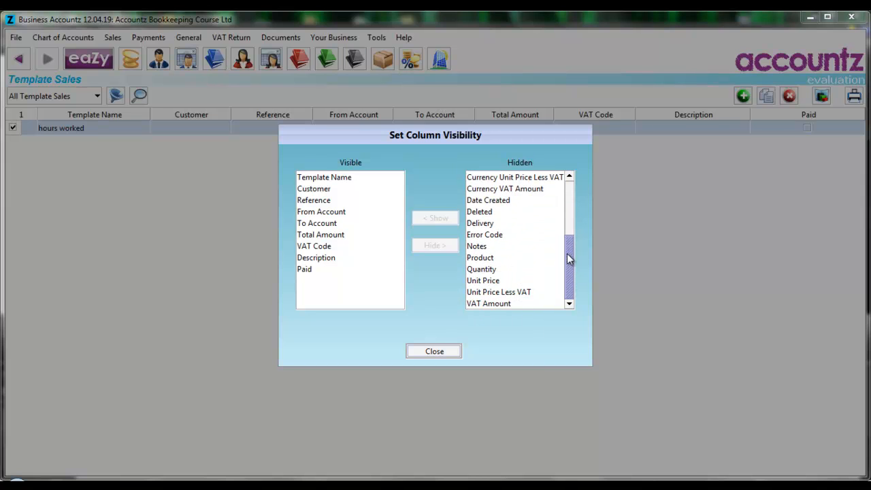
left_click(485, 282)
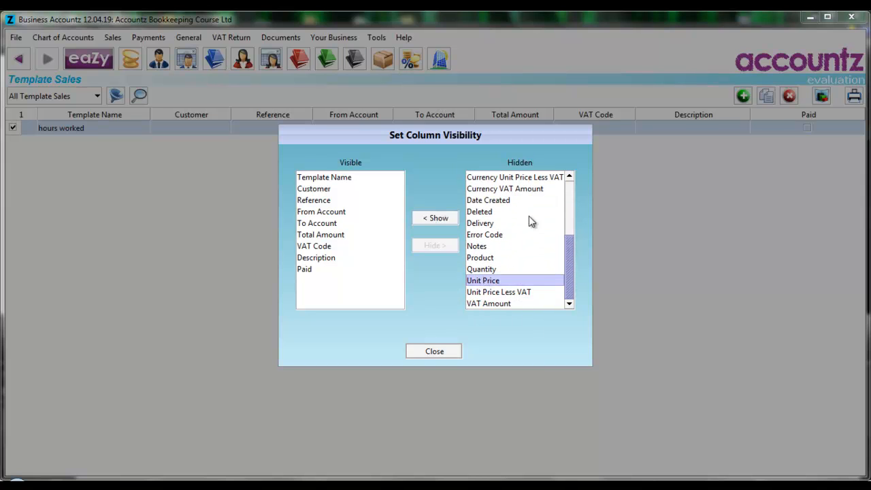
left_click(434, 219)
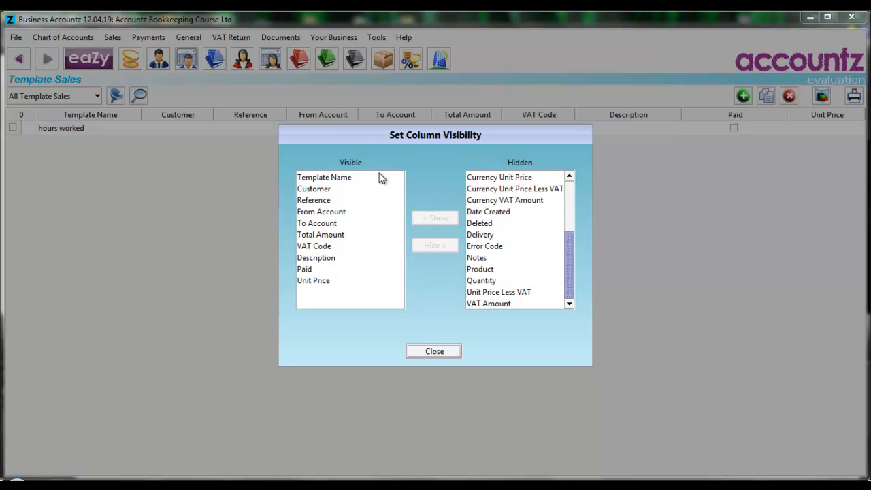
left_click(321, 282)
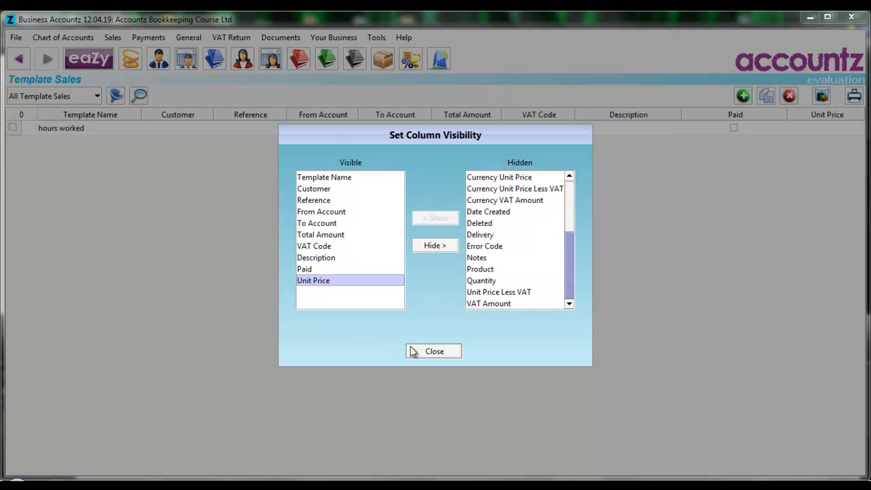
left_click(435, 352)
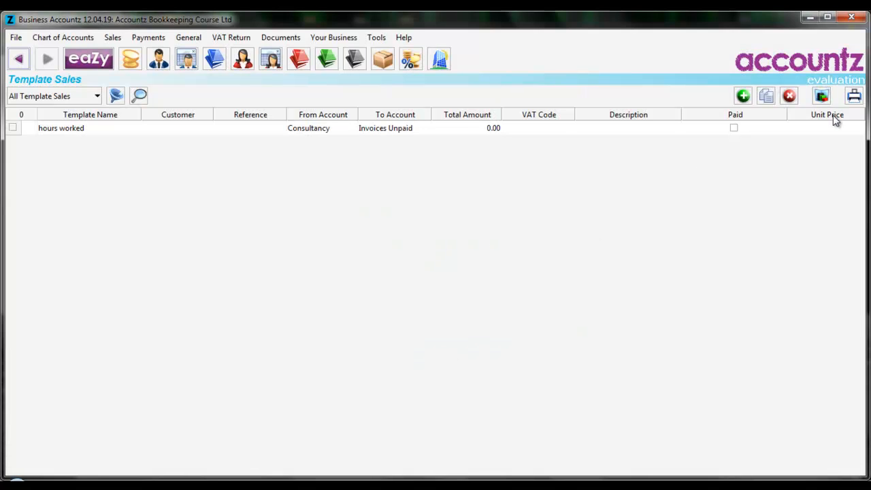
left_click_drag(833, 116, 481, 120)
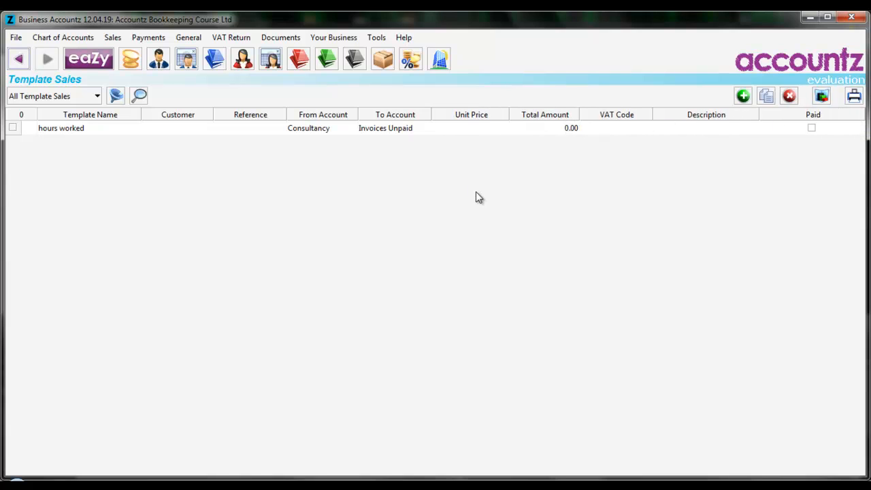
Set the template's unit price to 25 and its VAT code to Standard
left_click(486, 129)
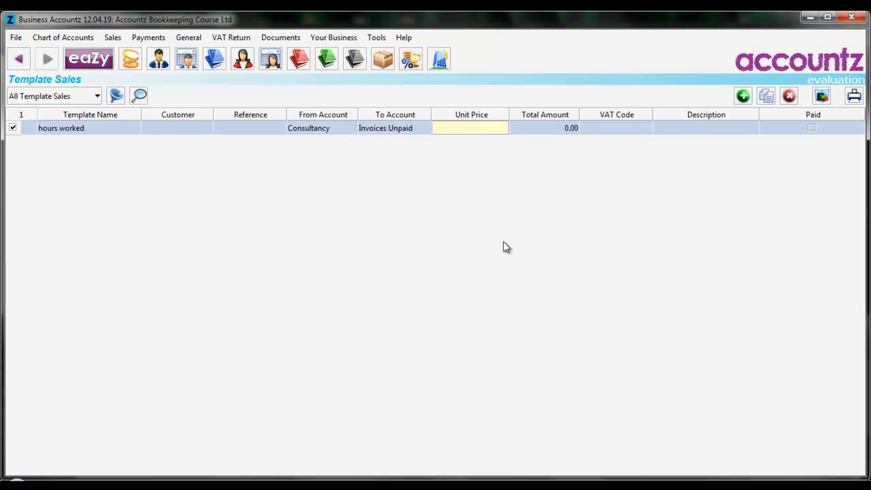
type("25")
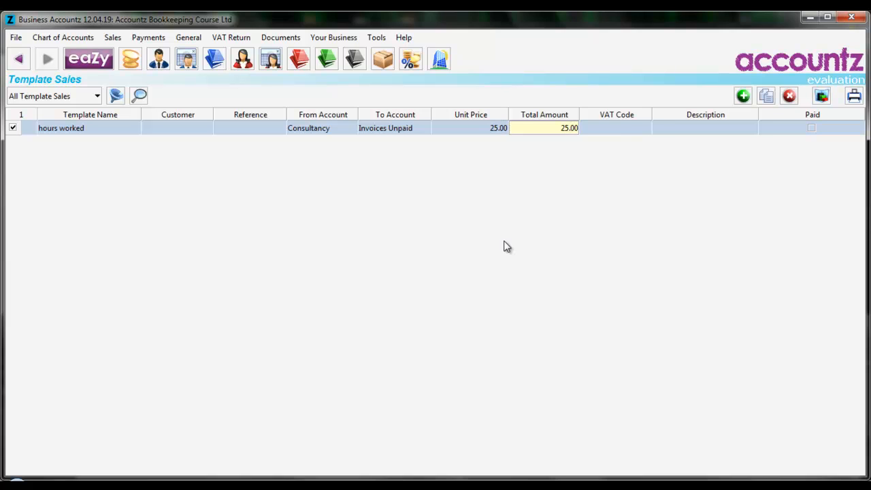
left_click(629, 129)
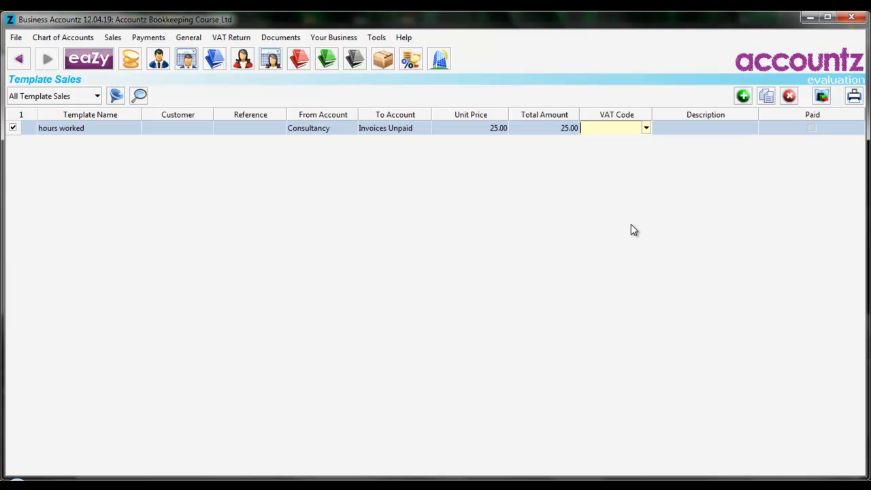
key("alt+Down")
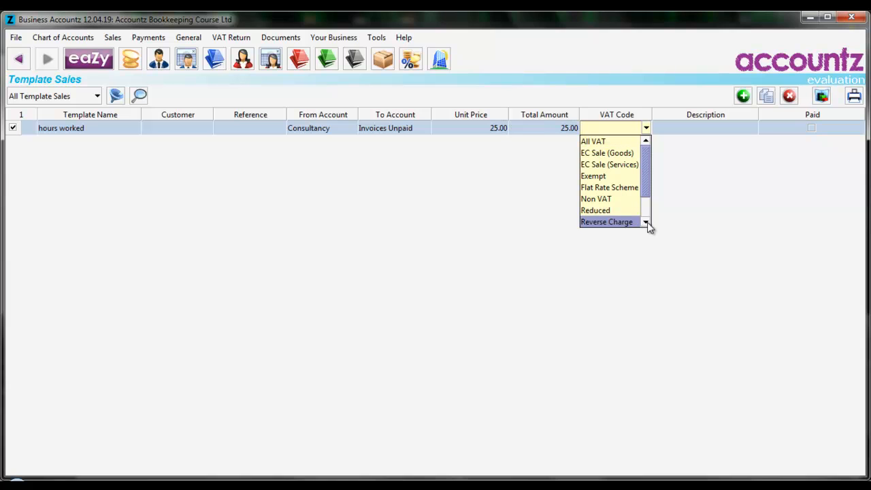
left_click(647, 223)
left_click(647, 223)
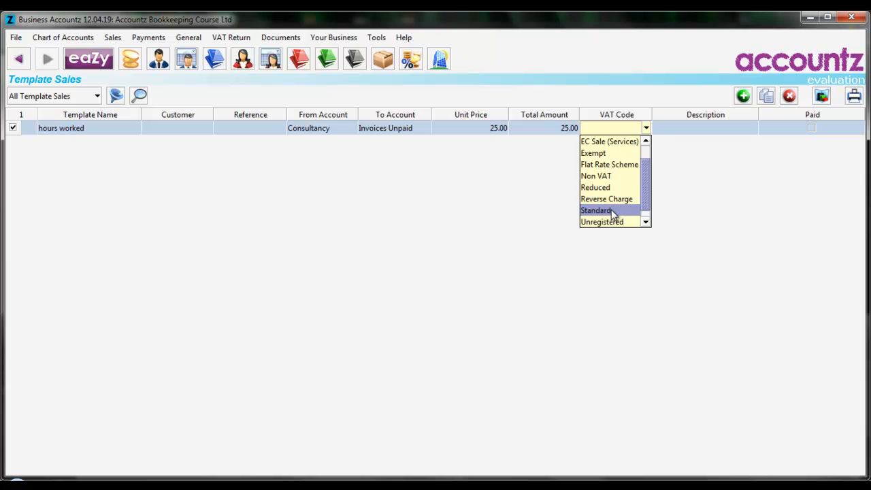
key("Return")
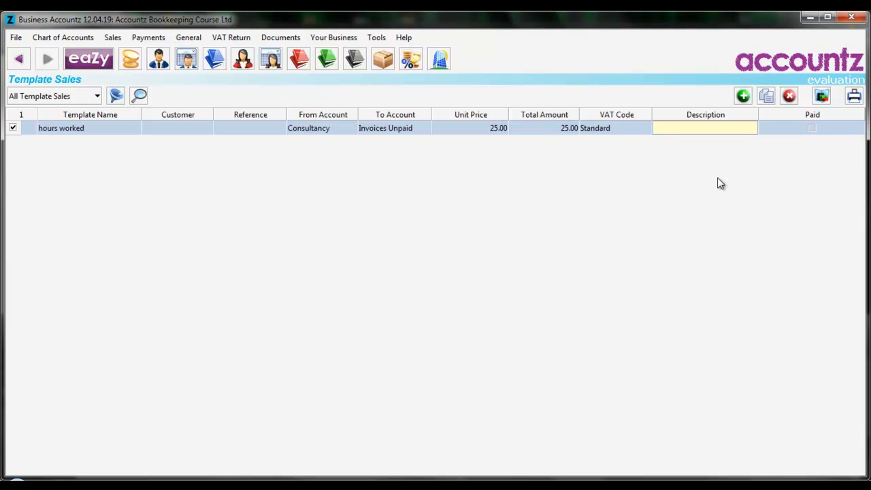
Enter the template description I have worked x hours
type("I hav")
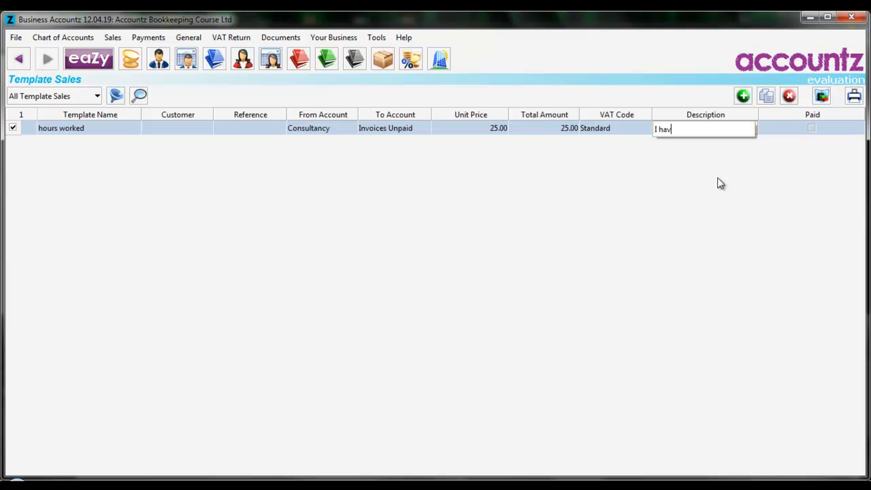
type("e worked x hours")
key("Tab")
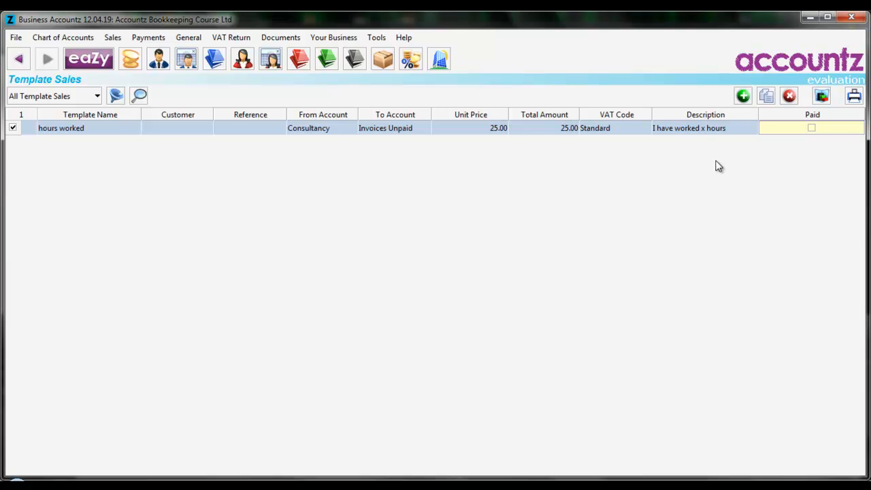
Open Sales Transactions and create a new sale from the hours worked template
left_click(220, 60)
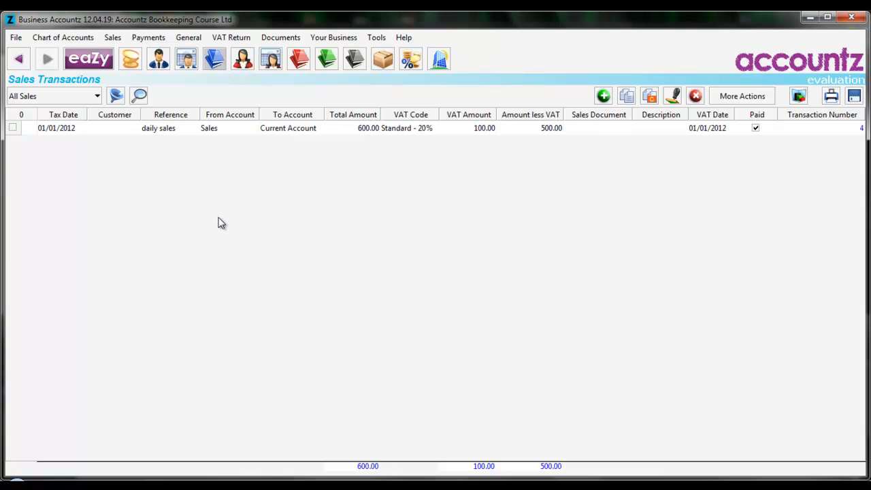
left_click(677, 99)
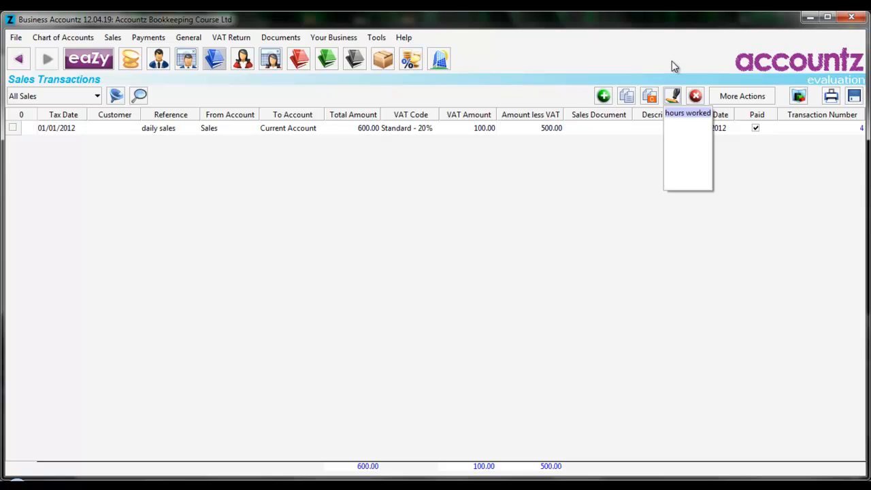
left_click(672, 61)
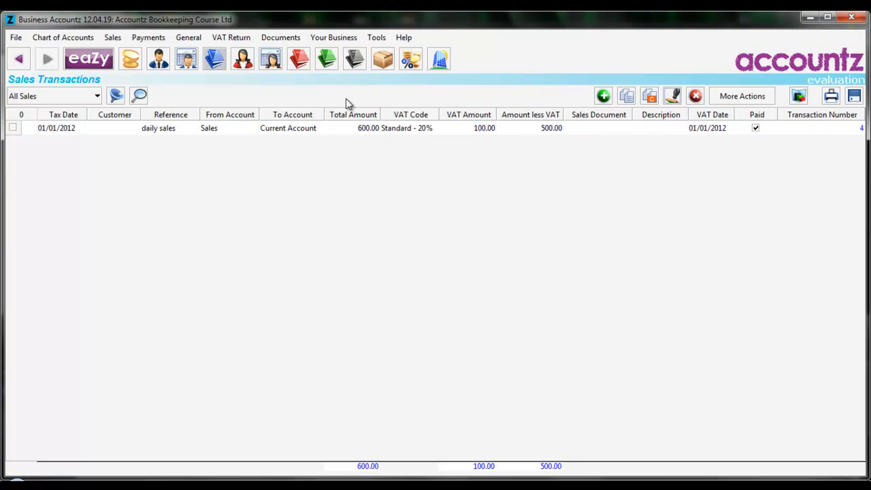
left_click(672, 97)
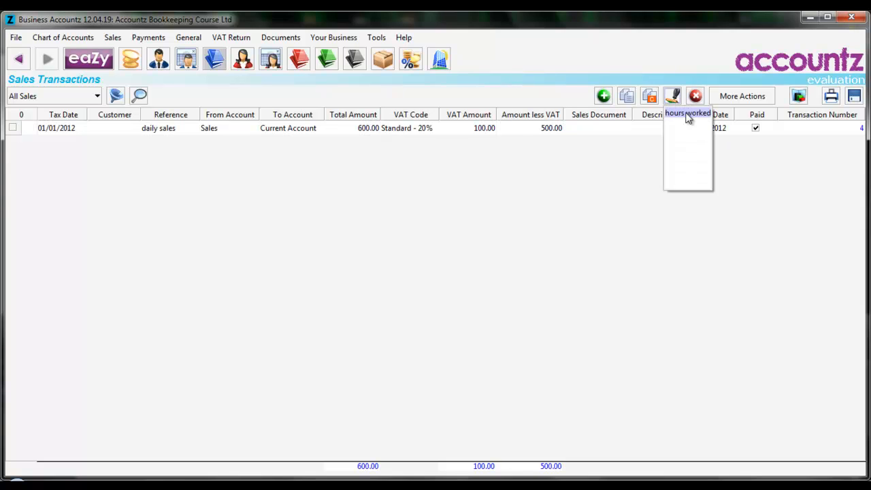
left_click(689, 113)
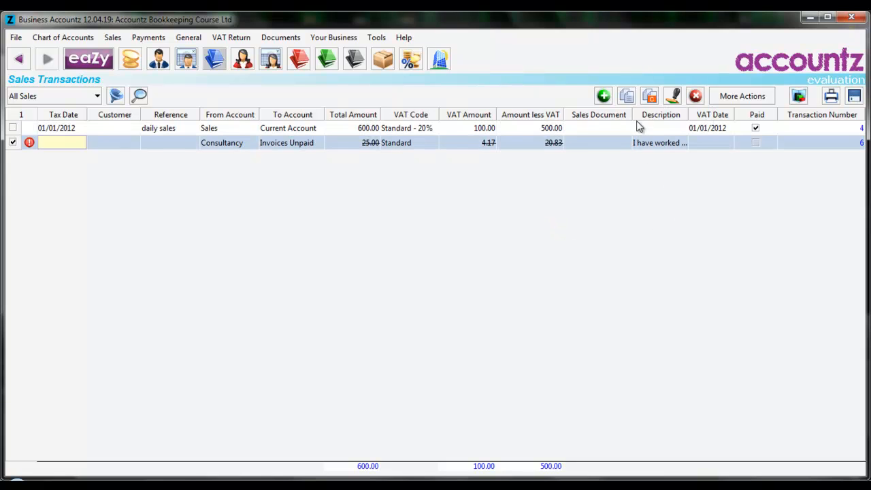
Widen the Description column and set the new sale's tax date to 05/01/2012
left_click_drag(632, 114, 597, 117)
left_click_drag(662, 115, 689, 114)
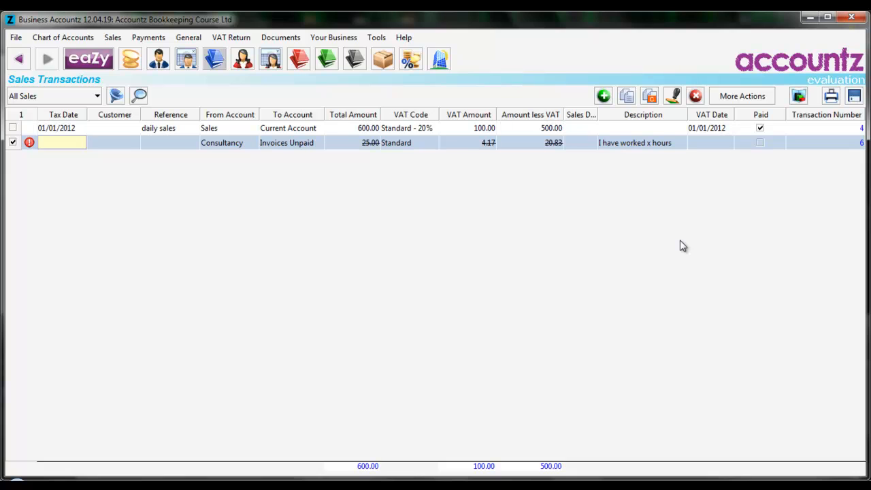
type("5")
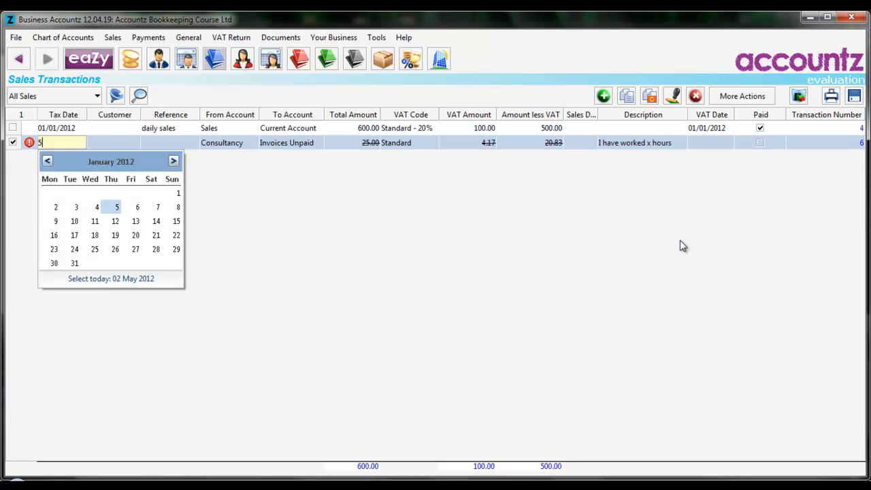
key("Tab")
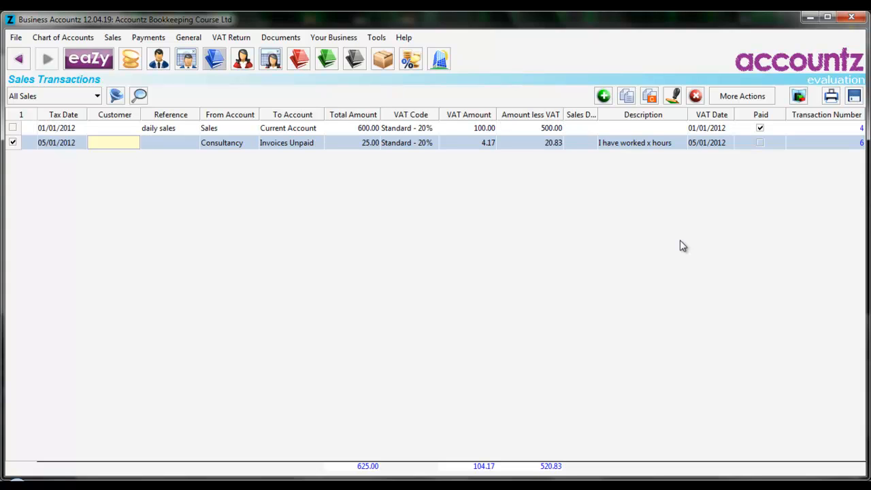
Change the sale's description to I have worked 2 hours
key("Tab")
key("Tab")
key("Tab")
key("Tab")
key("Tab")
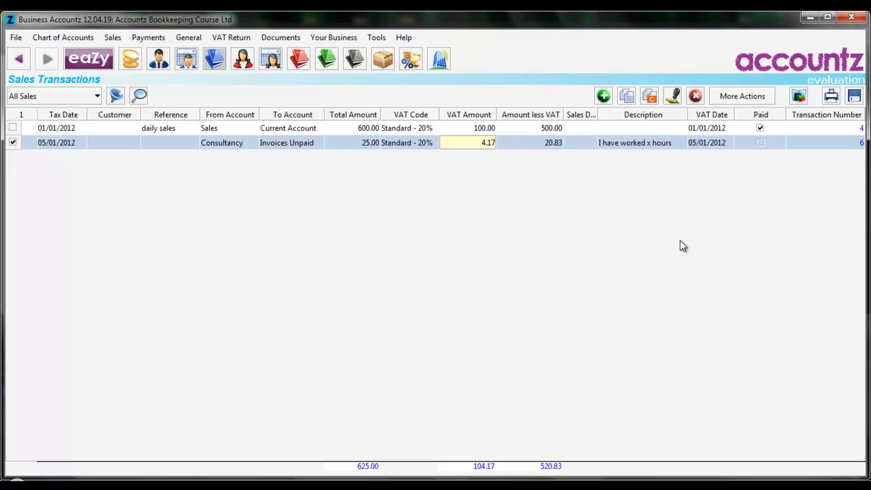
key("Tab")
key("Tab")
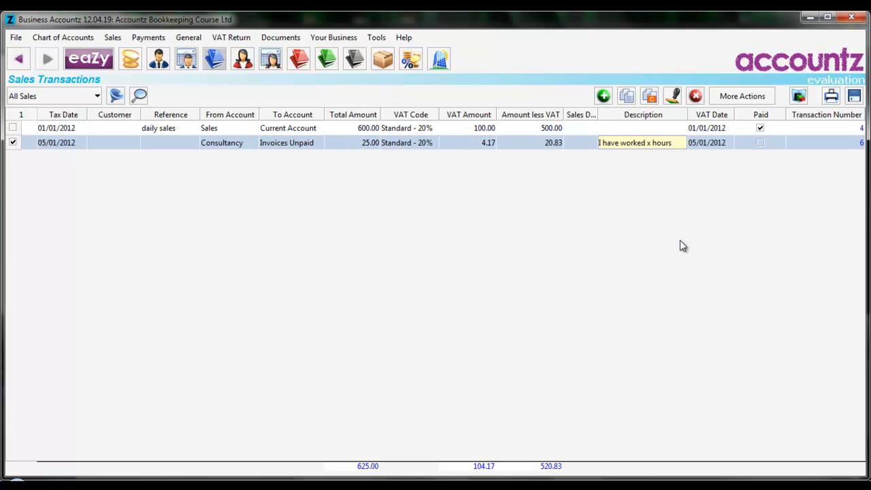
left_click(651, 144)
key("BackSpace")
type("2")
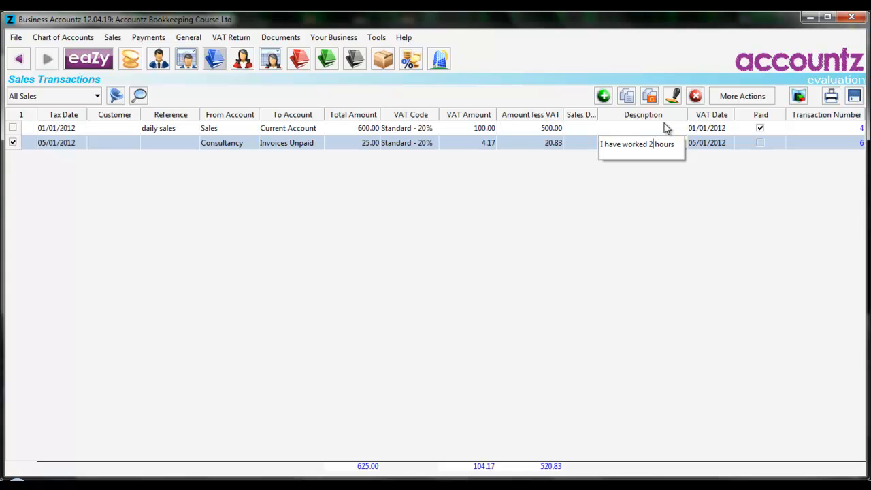
key("Tab")
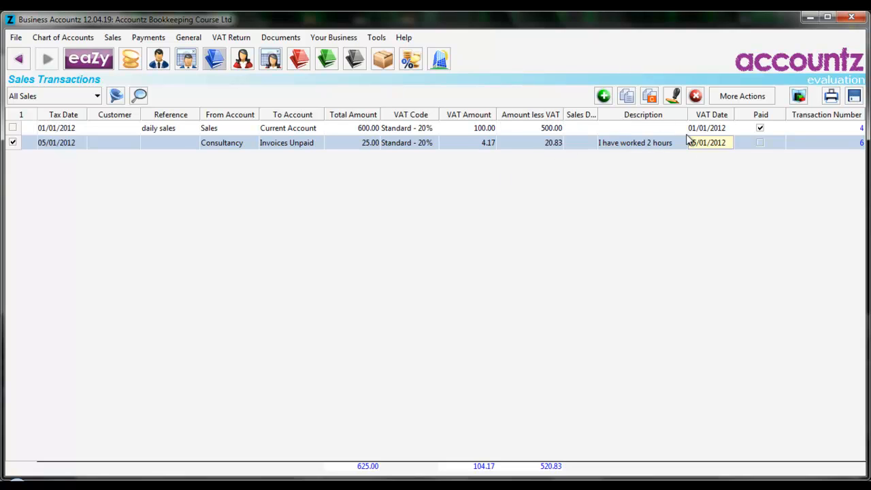
Show the hidden Quantity column in the sales transactions list
right_click(629, 118)
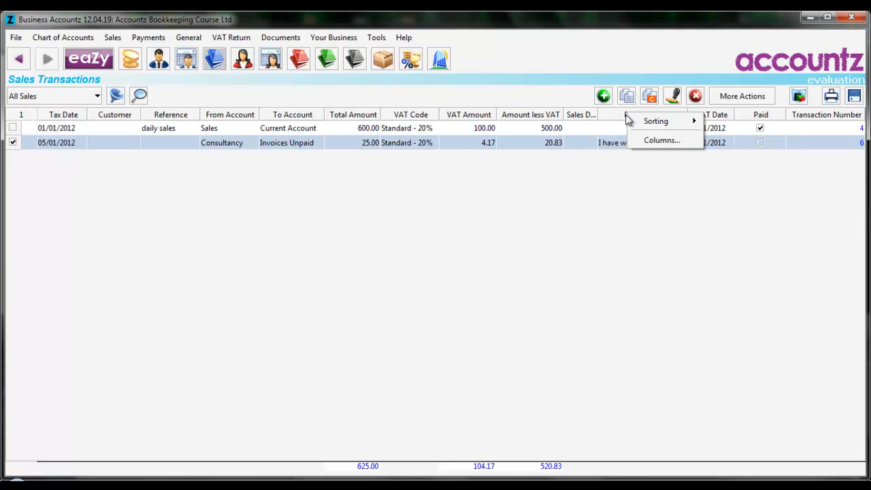
left_click(662, 140)
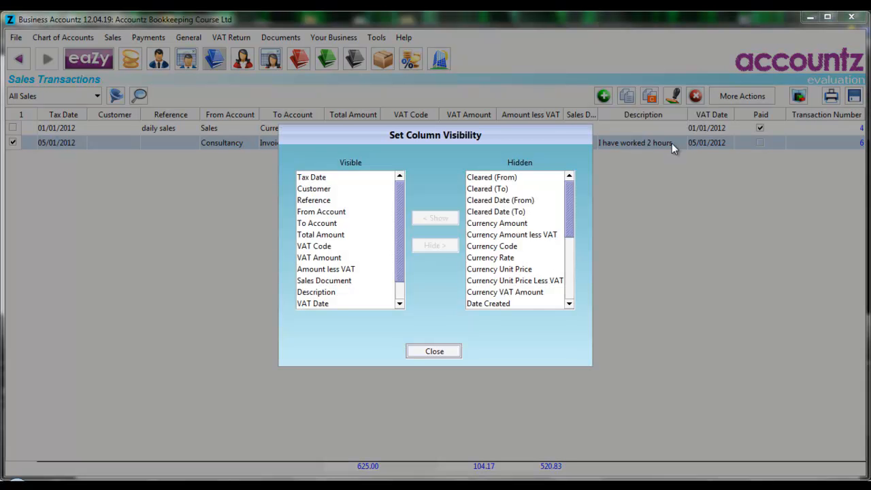
left_click_drag(571, 196, 570, 253)
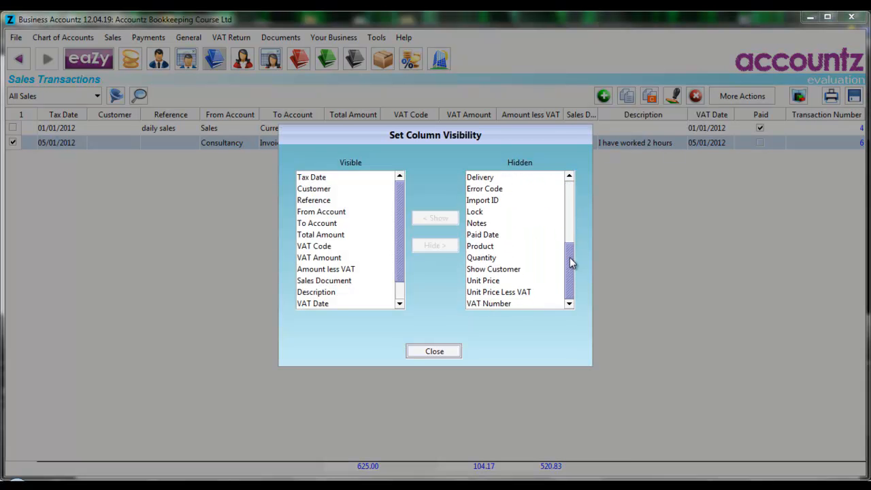
left_click(499, 257)
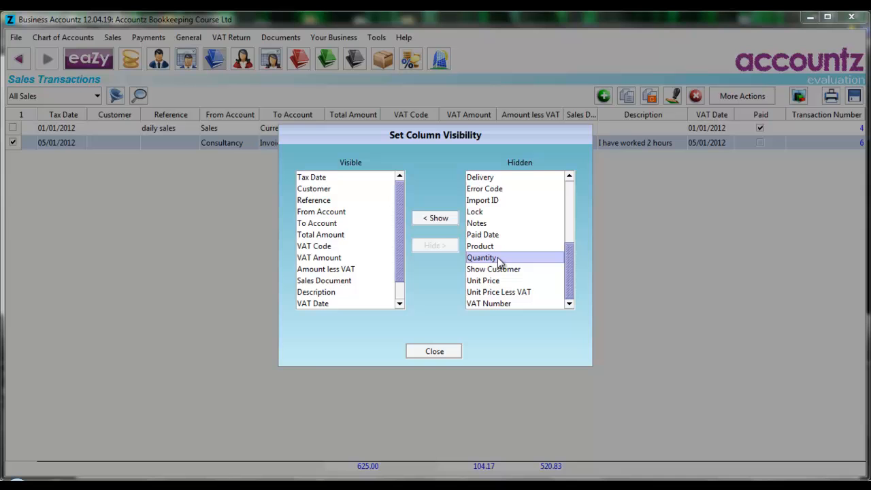
left_click(436, 218)
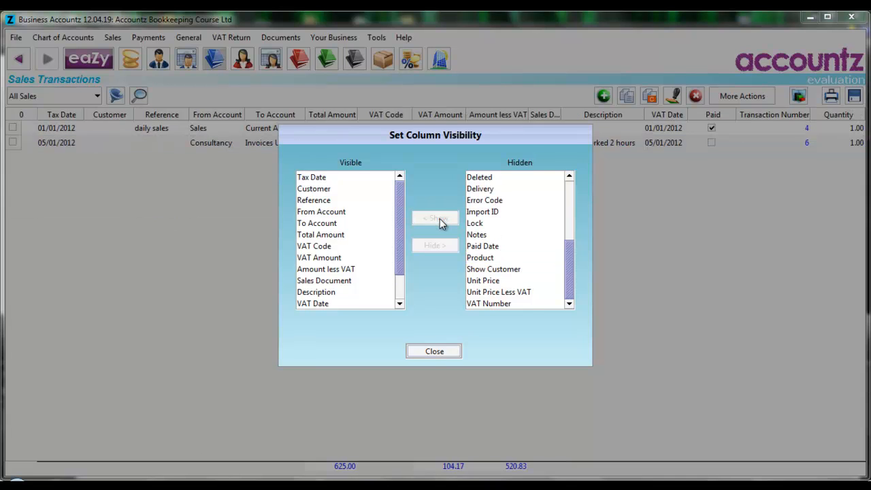
left_click(435, 351)
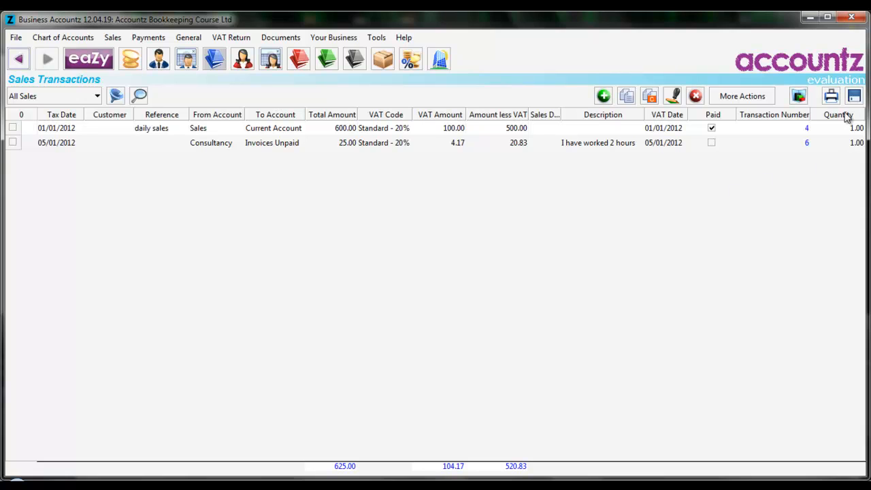
Move the Quantity column next to To Account and set the sale's quantity to 2
left_click_drag(848, 121, 342, 116)
left_click(343, 147)
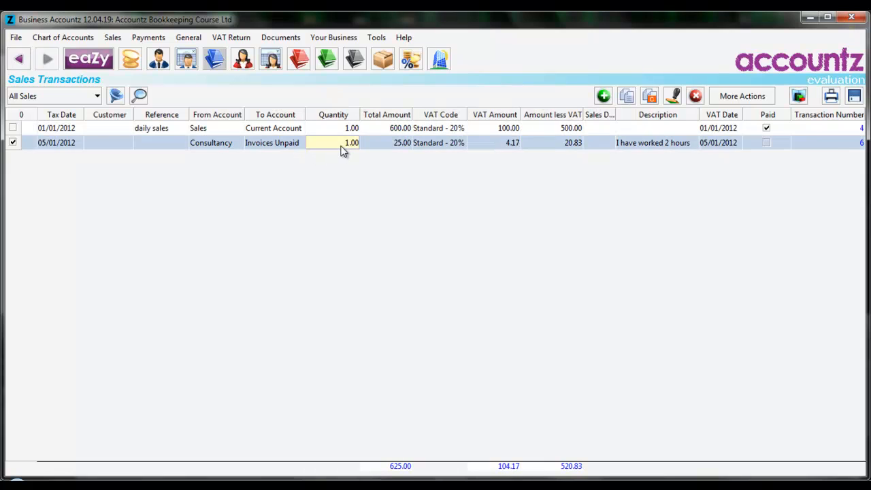
type("2")
key("Tab")
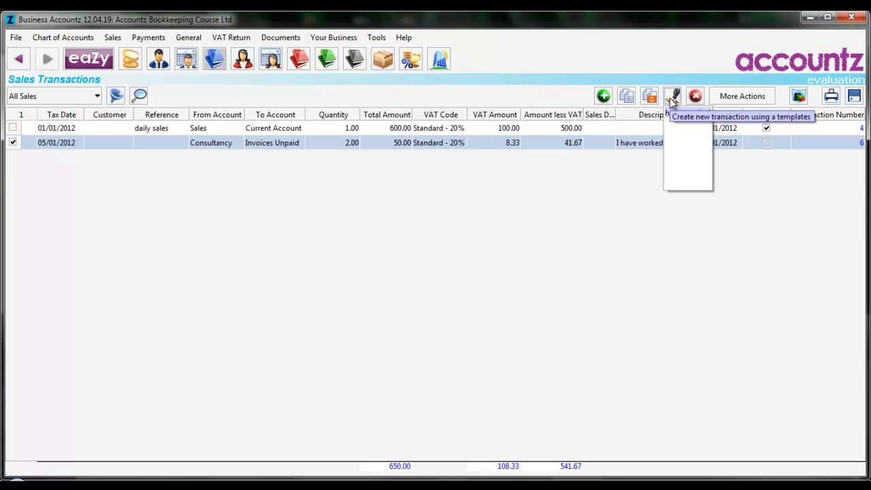
left_click(567, 231)
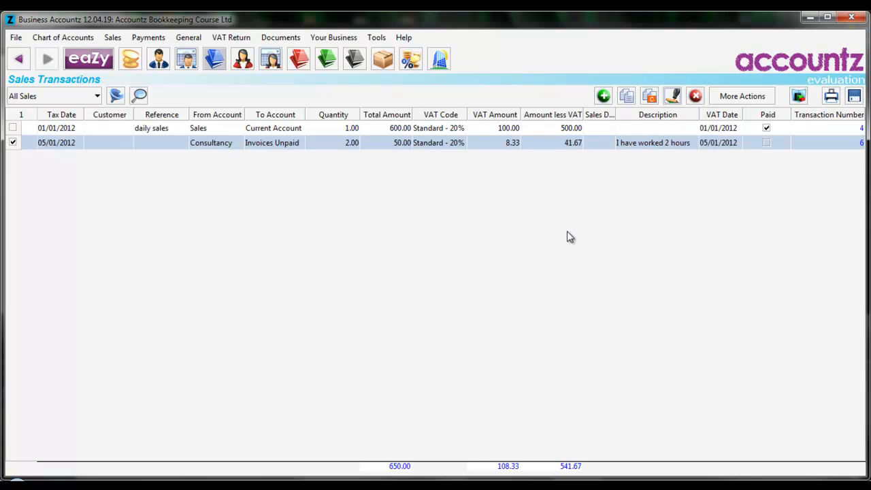